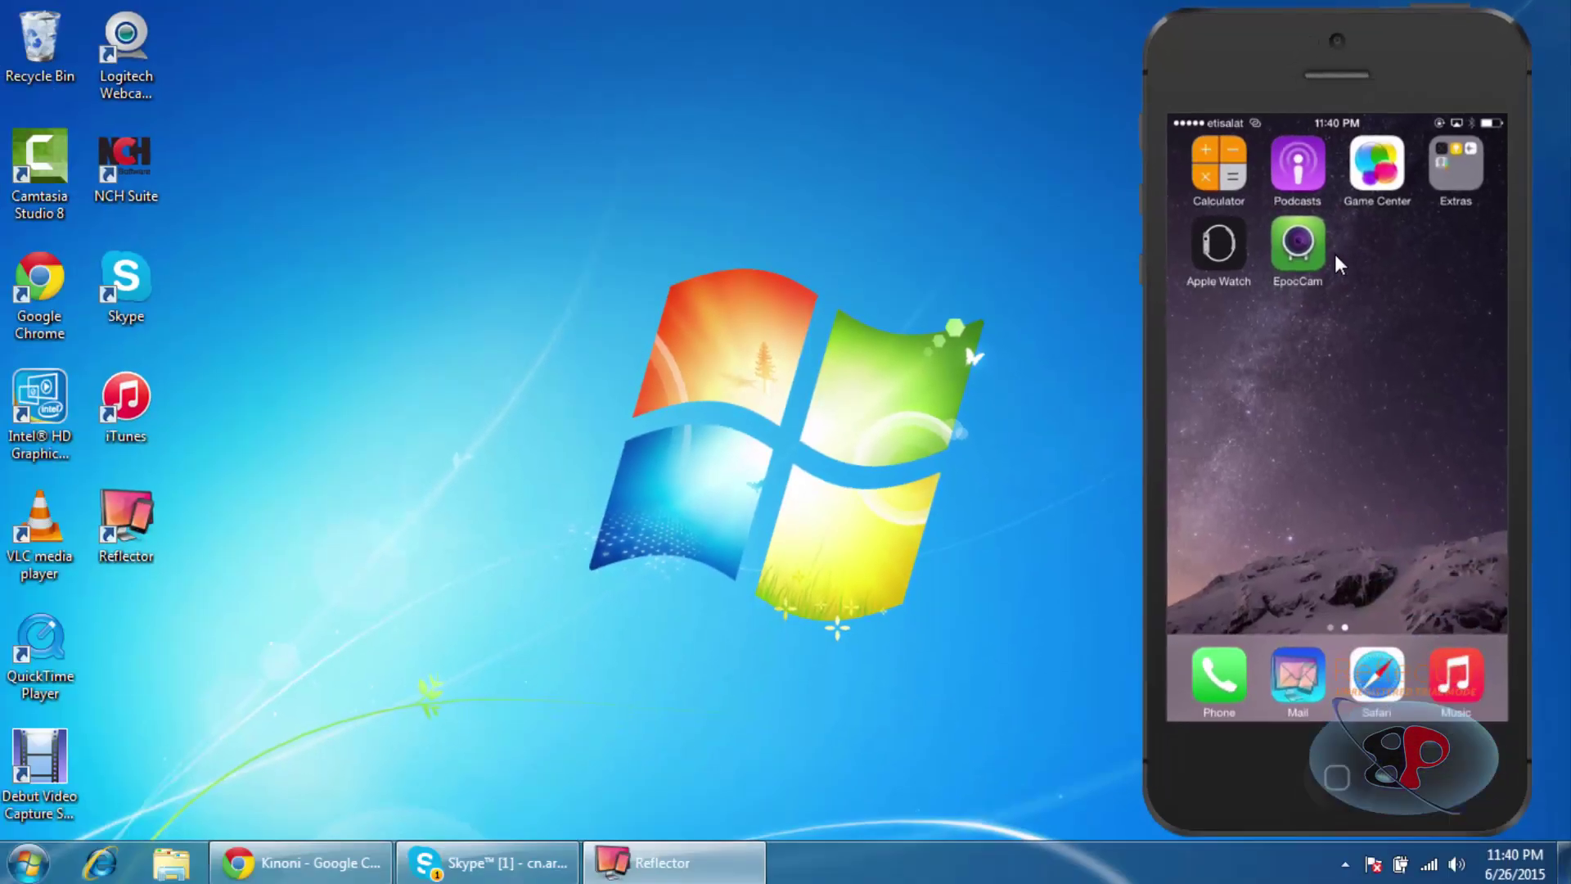
Check Kinoni's EpocCam page in Chrome, minimize Chrome, and search Start for EpocCam
{"action": "left_click", "coordinate": [317, 863]}
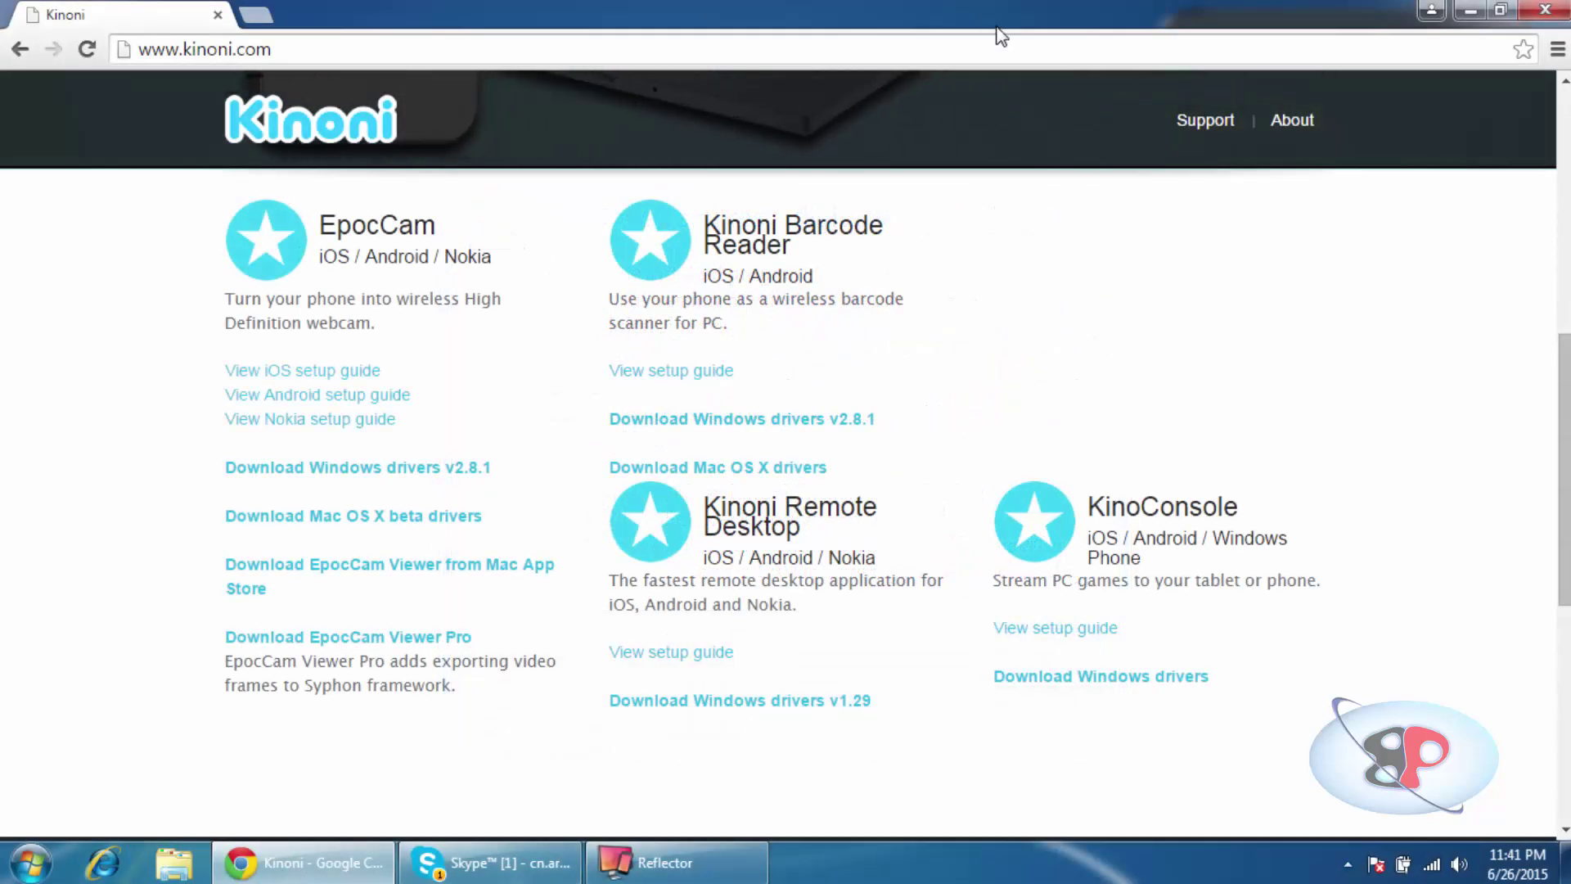
{"action": "left_click", "coordinate": [1481, 15]}
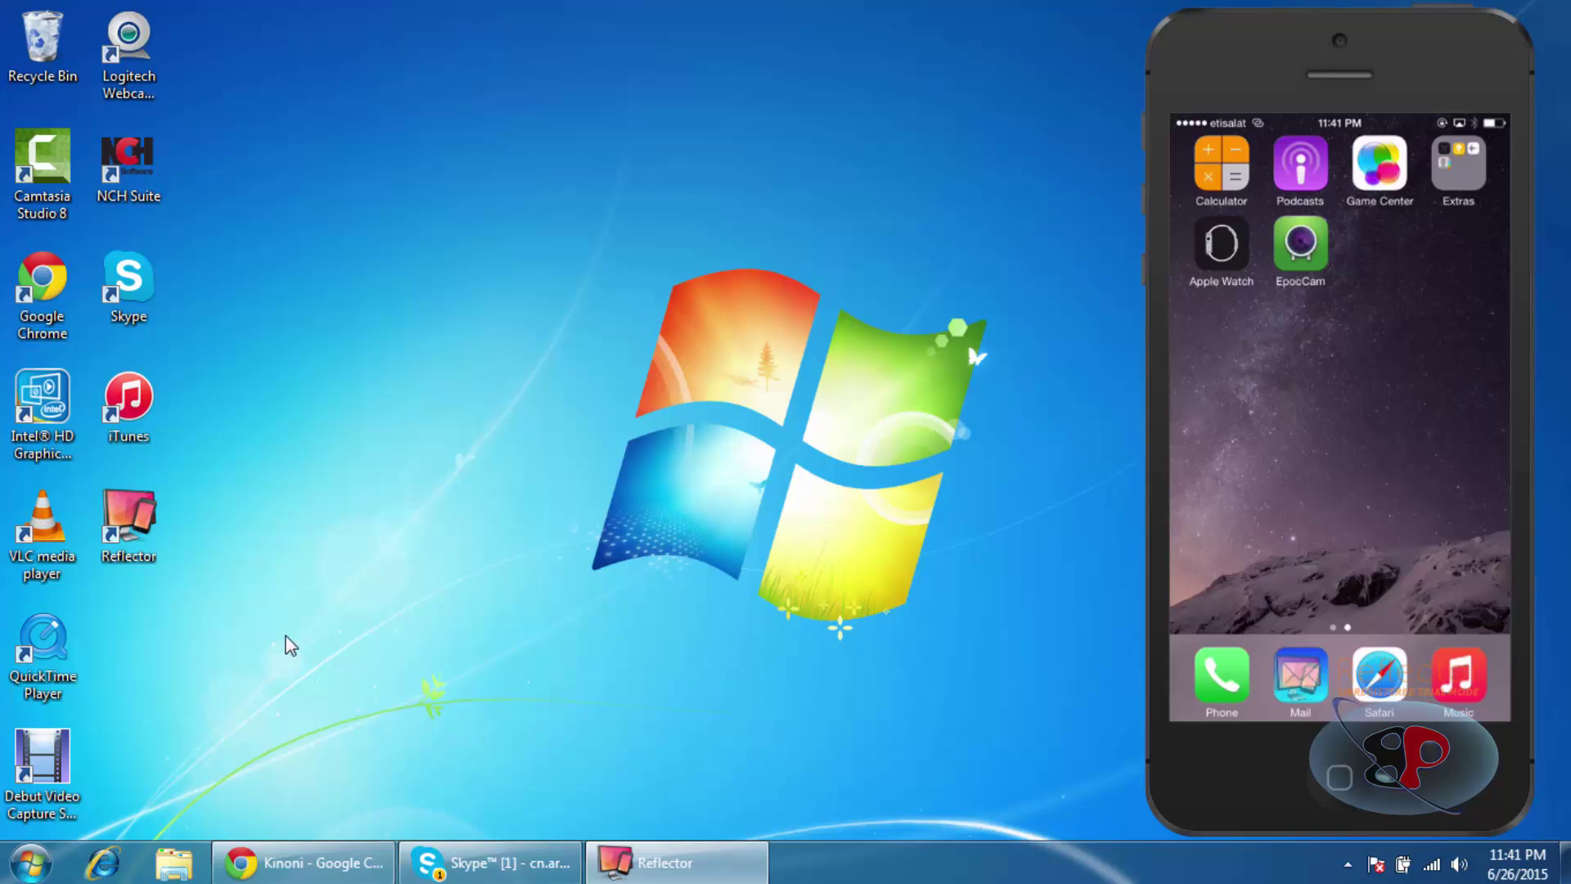
{"action": "left_click", "coordinate": [27, 865]}
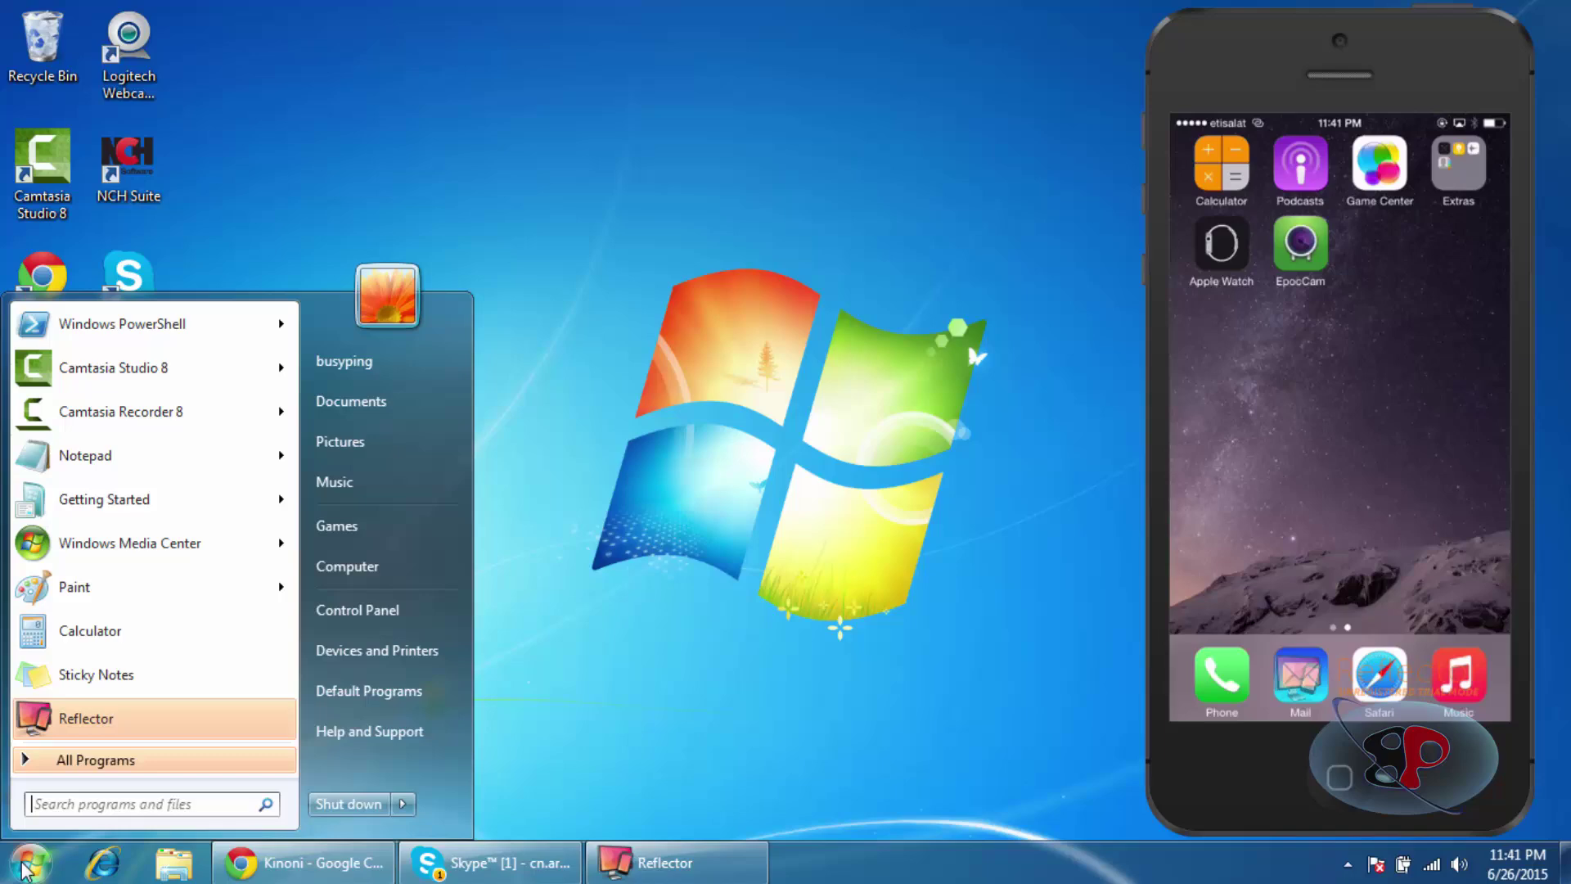
{"action": "type", "text": "epoc"}
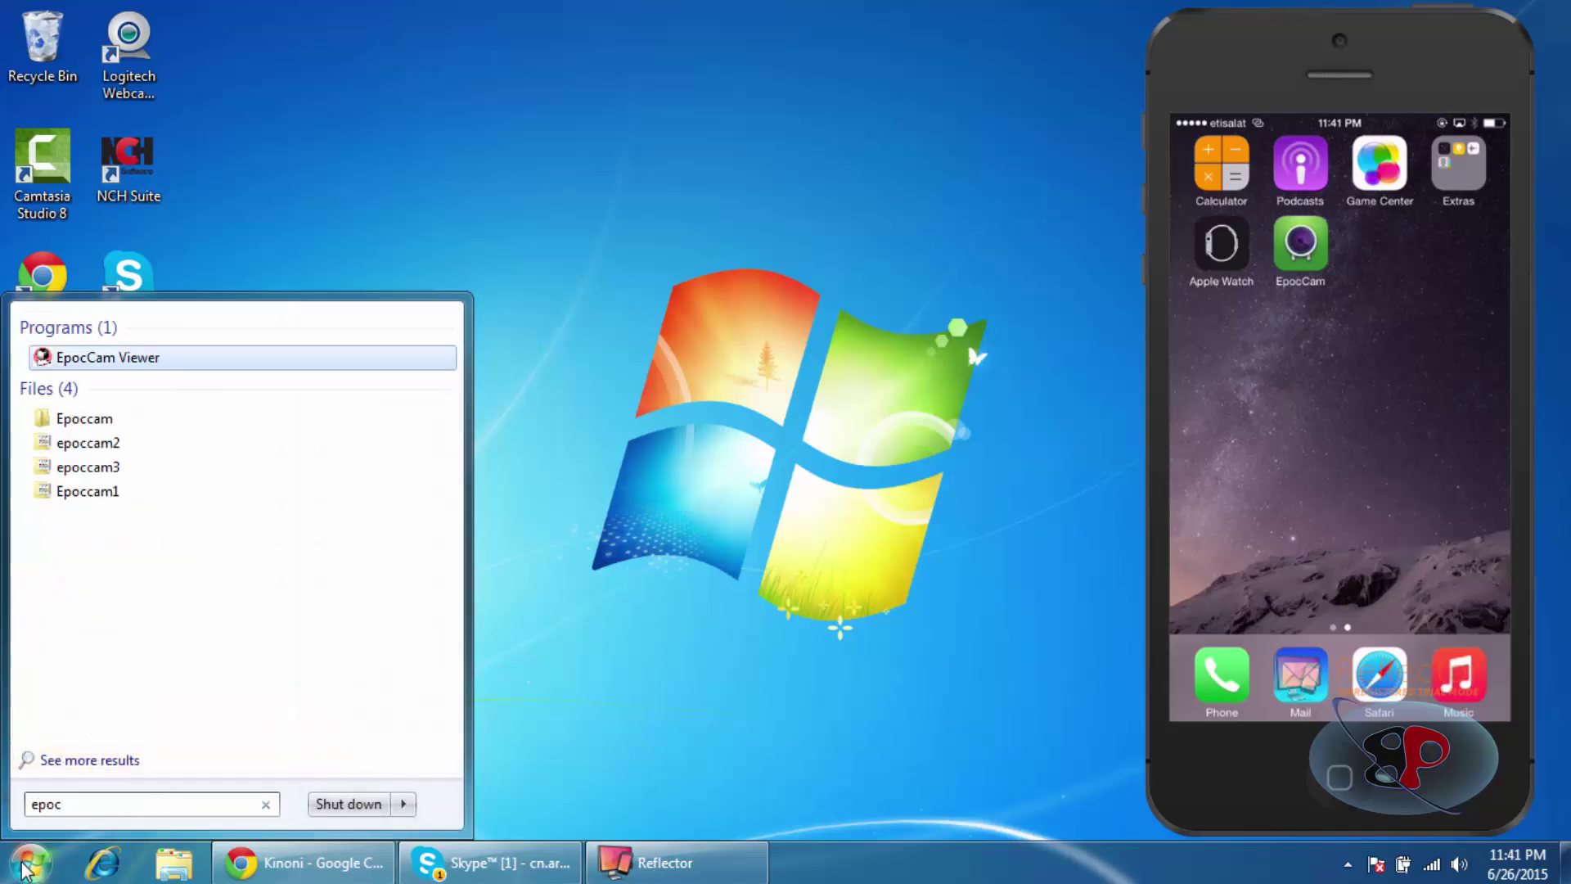
Launch EpocCam Viewer, move it top-left and narrow it so the iPhone mirror shows
{"action": "left_click", "coordinate": [109, 357]}
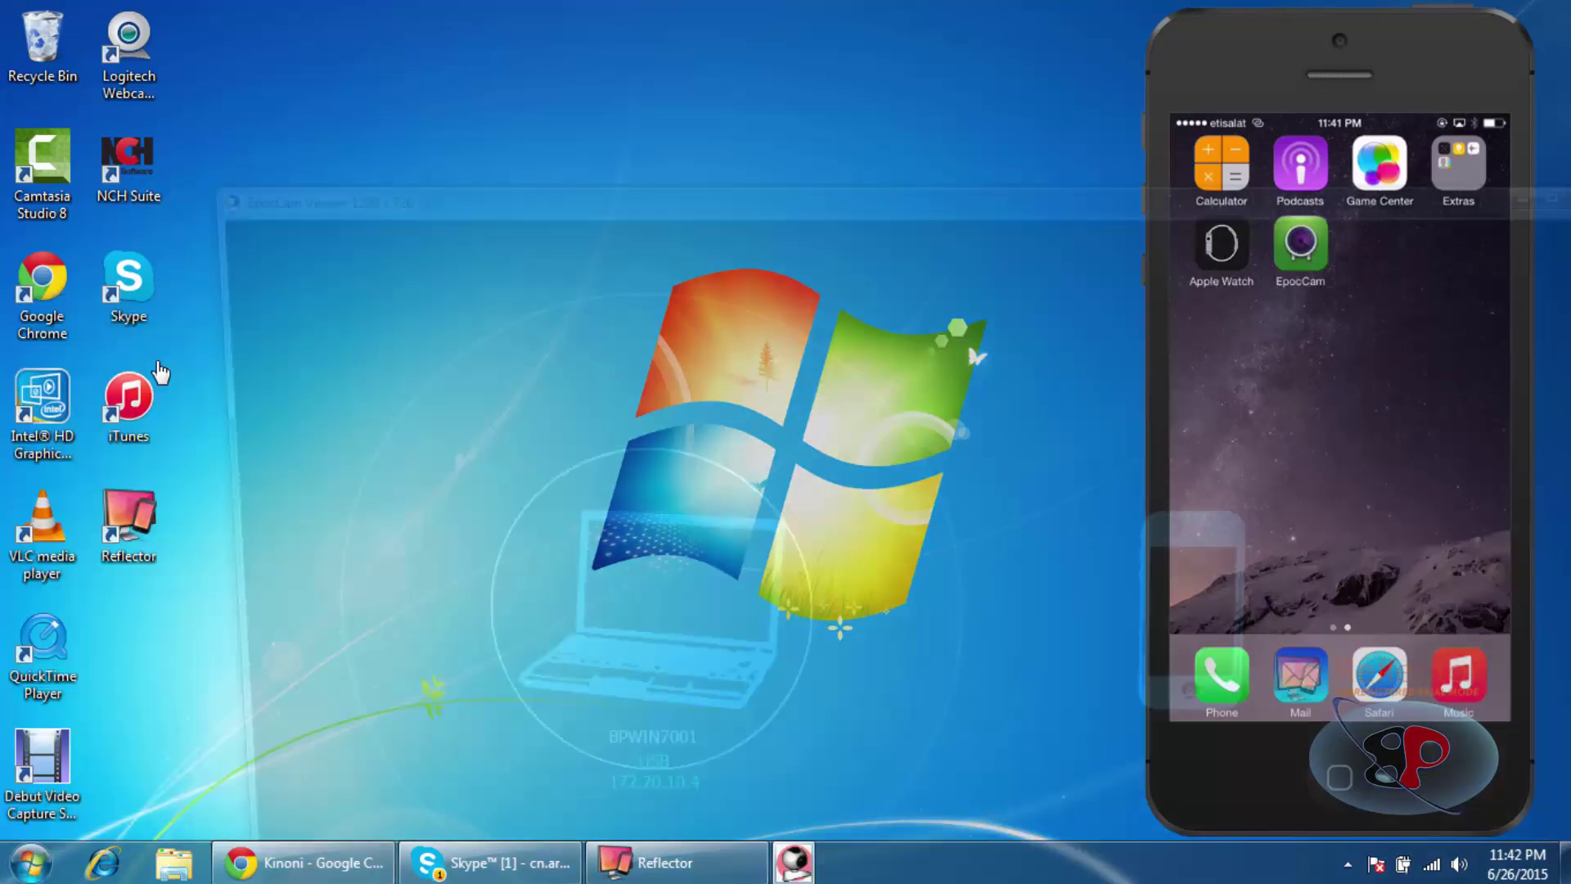
{"action": "left_click_drag", "start_coordinate": [369, 176], "coordinate": [239, 113]}
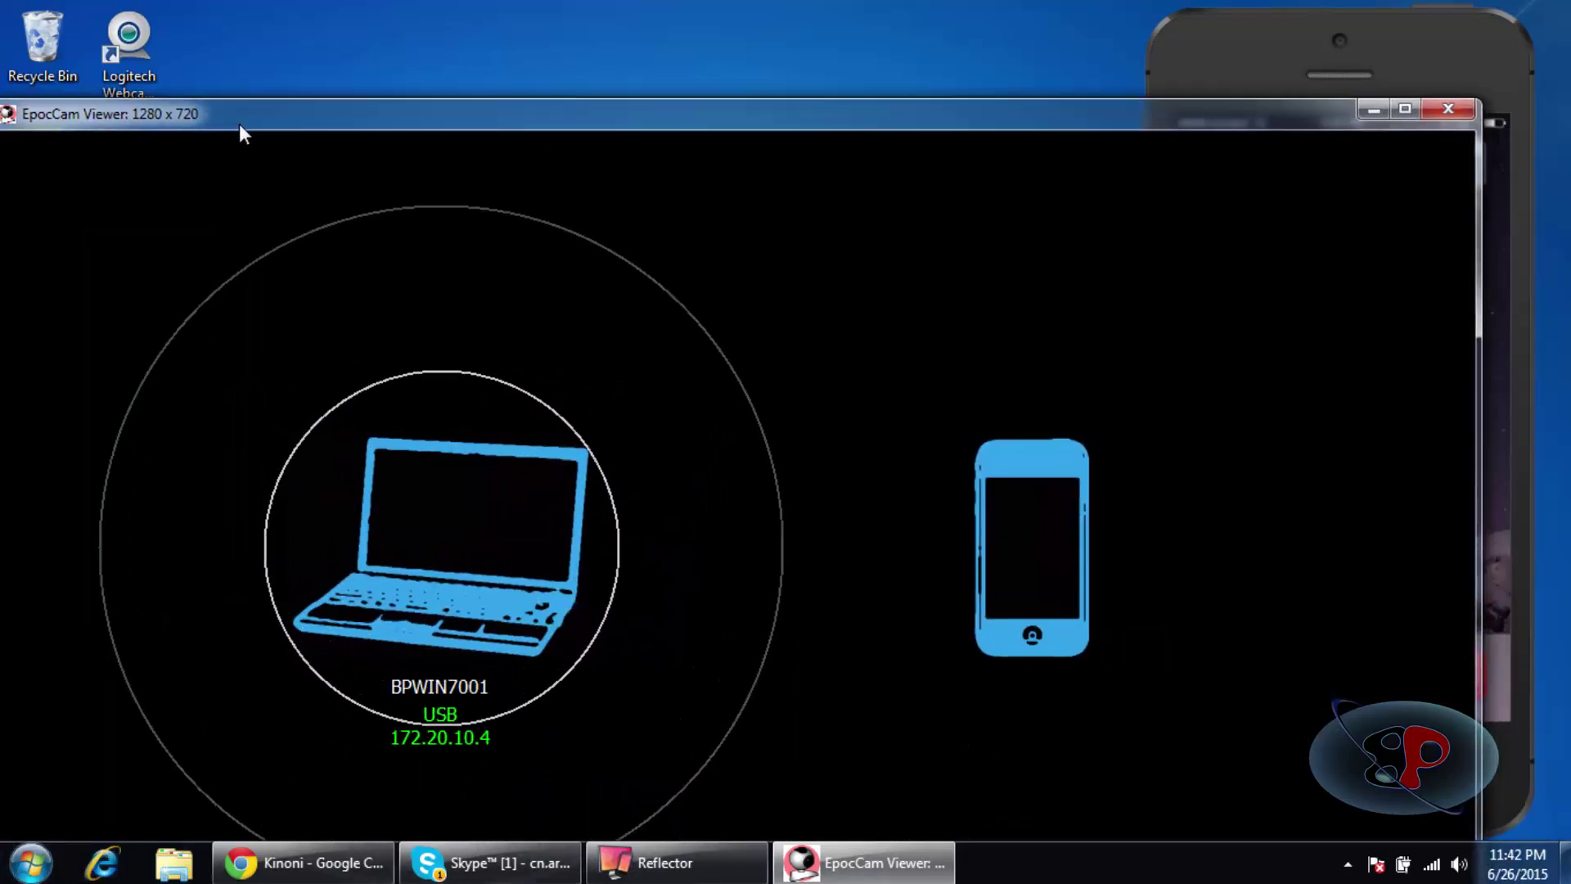
{"action": "left_click_drag", "start_coordinate": [1479, 239], "coordinate": [1125, 276]}
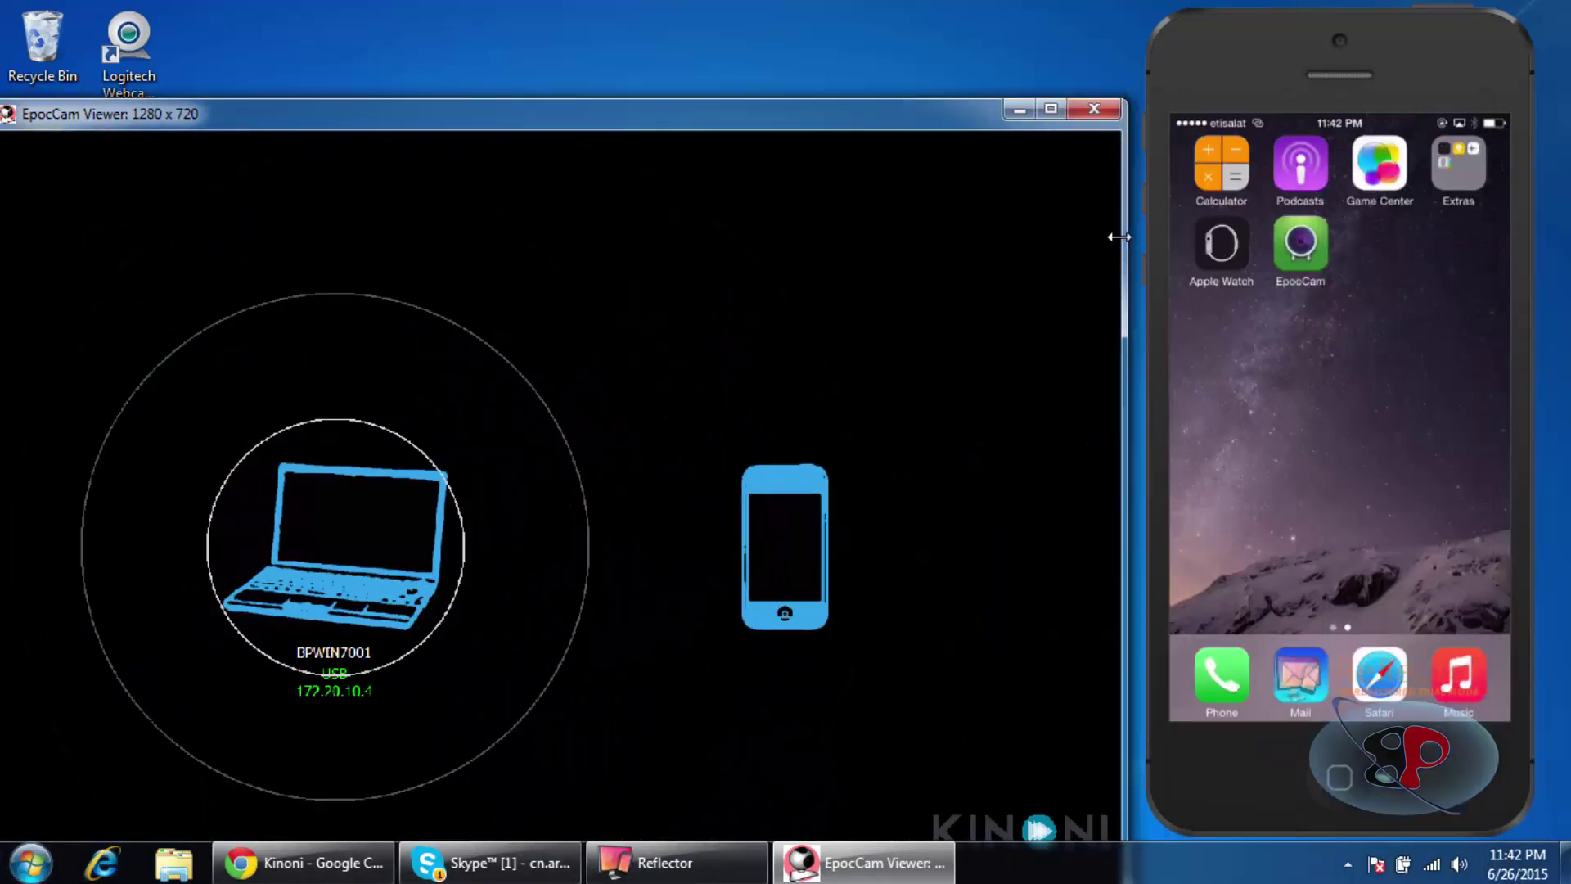
{"action": "left_click_drag", "start_coordinate": [930, 115], "coordinate": [940, 81]}
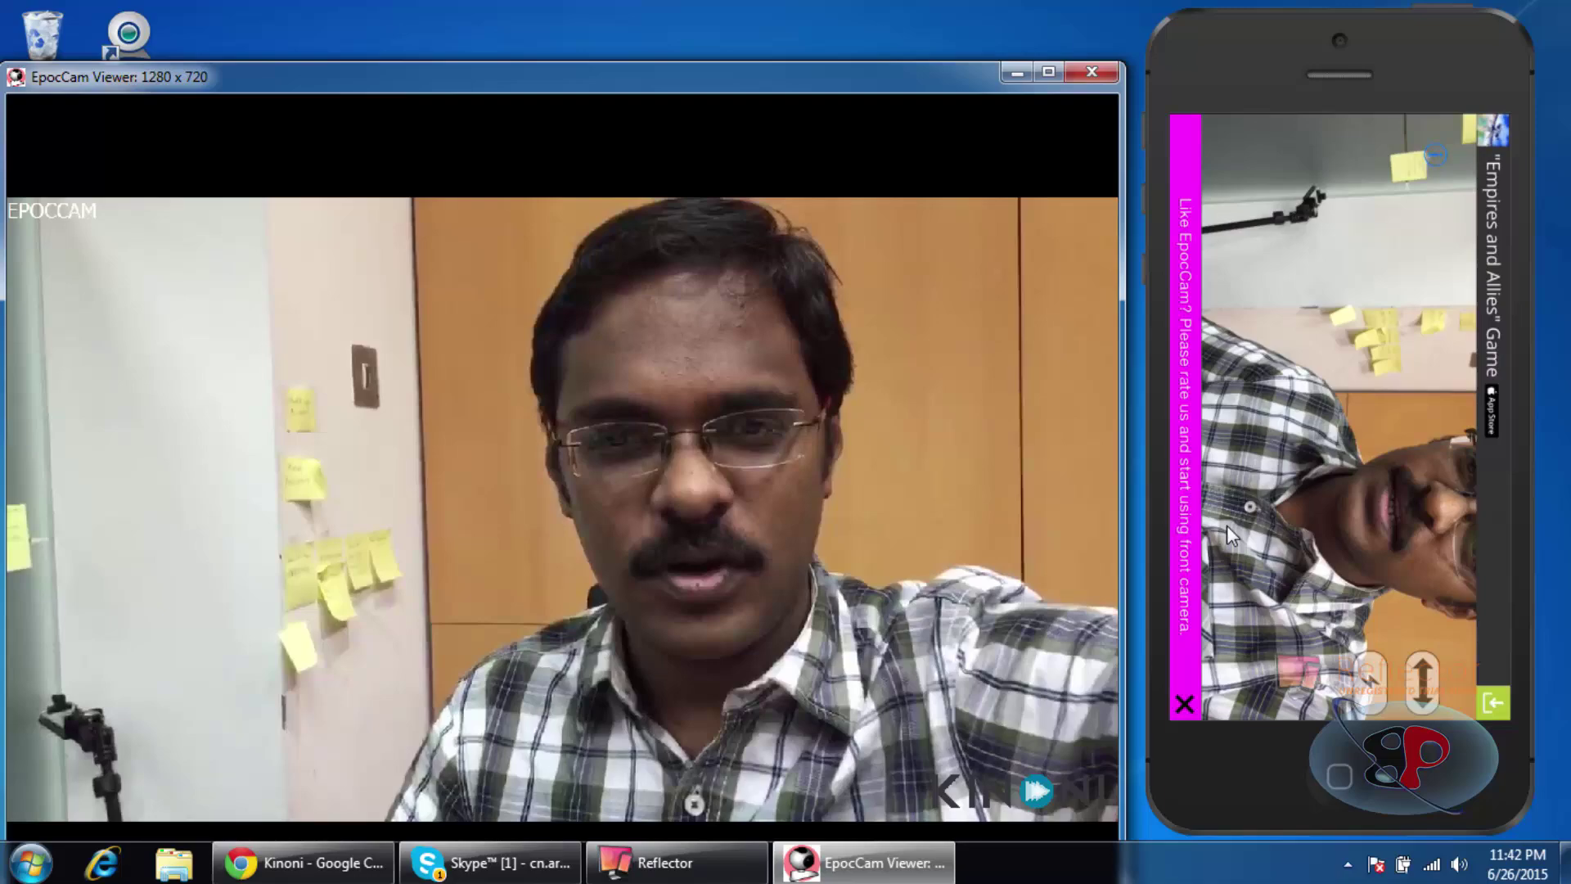
Close the Reflector iPhone mirroring window from its taskbar menu
{"action": "left_click_drag", "start_coordinate": [604, 88], "coordinate": [621, 67]}
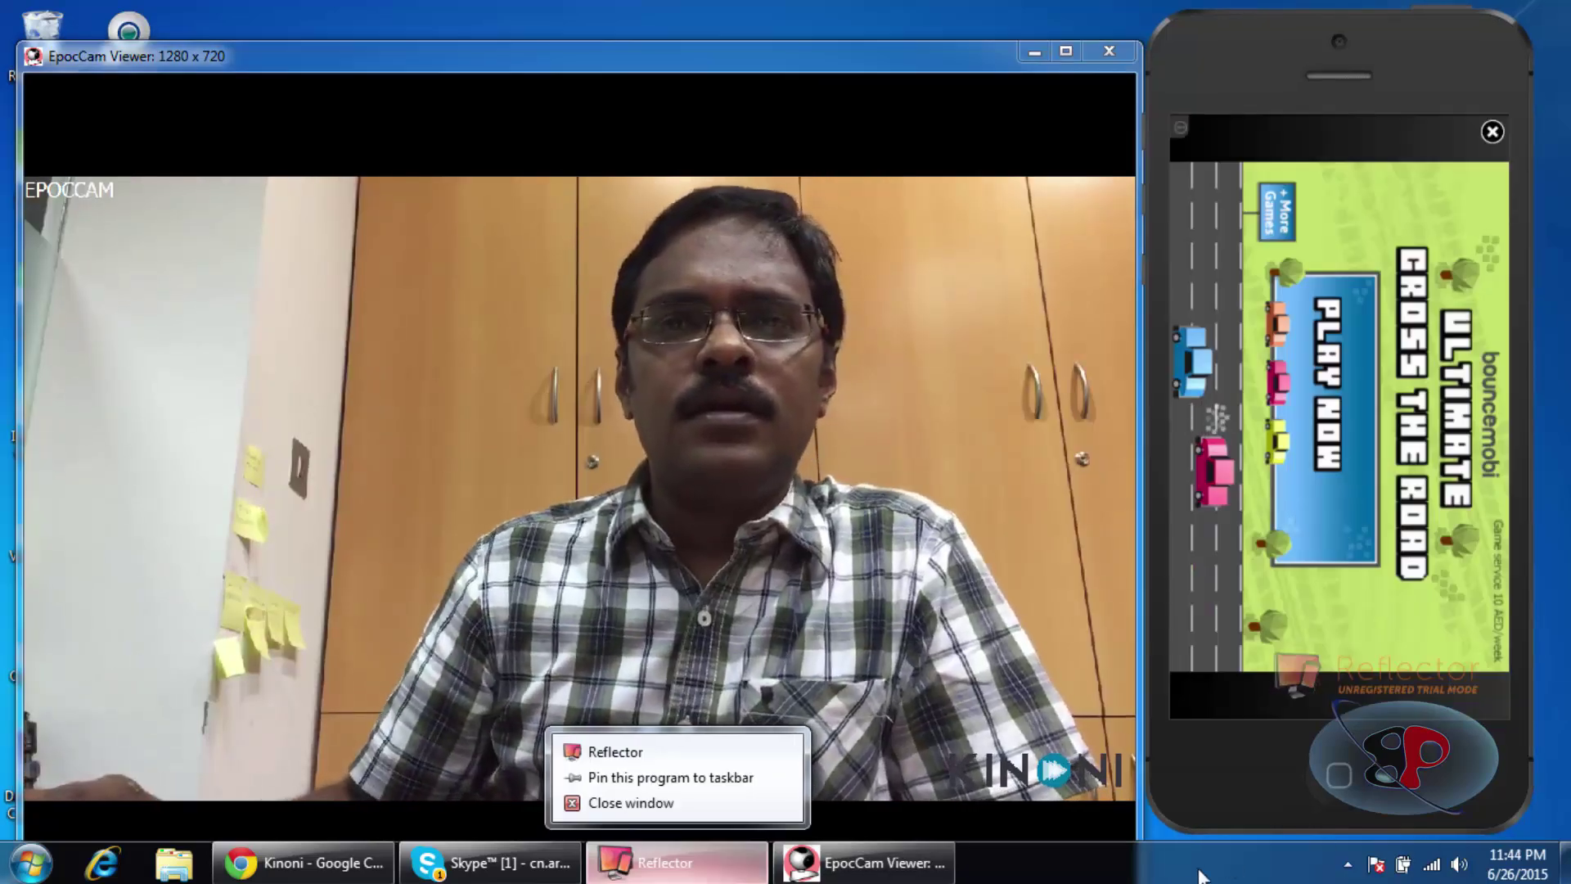
{"action": "left_click", "coordinate": [1154, 871]}
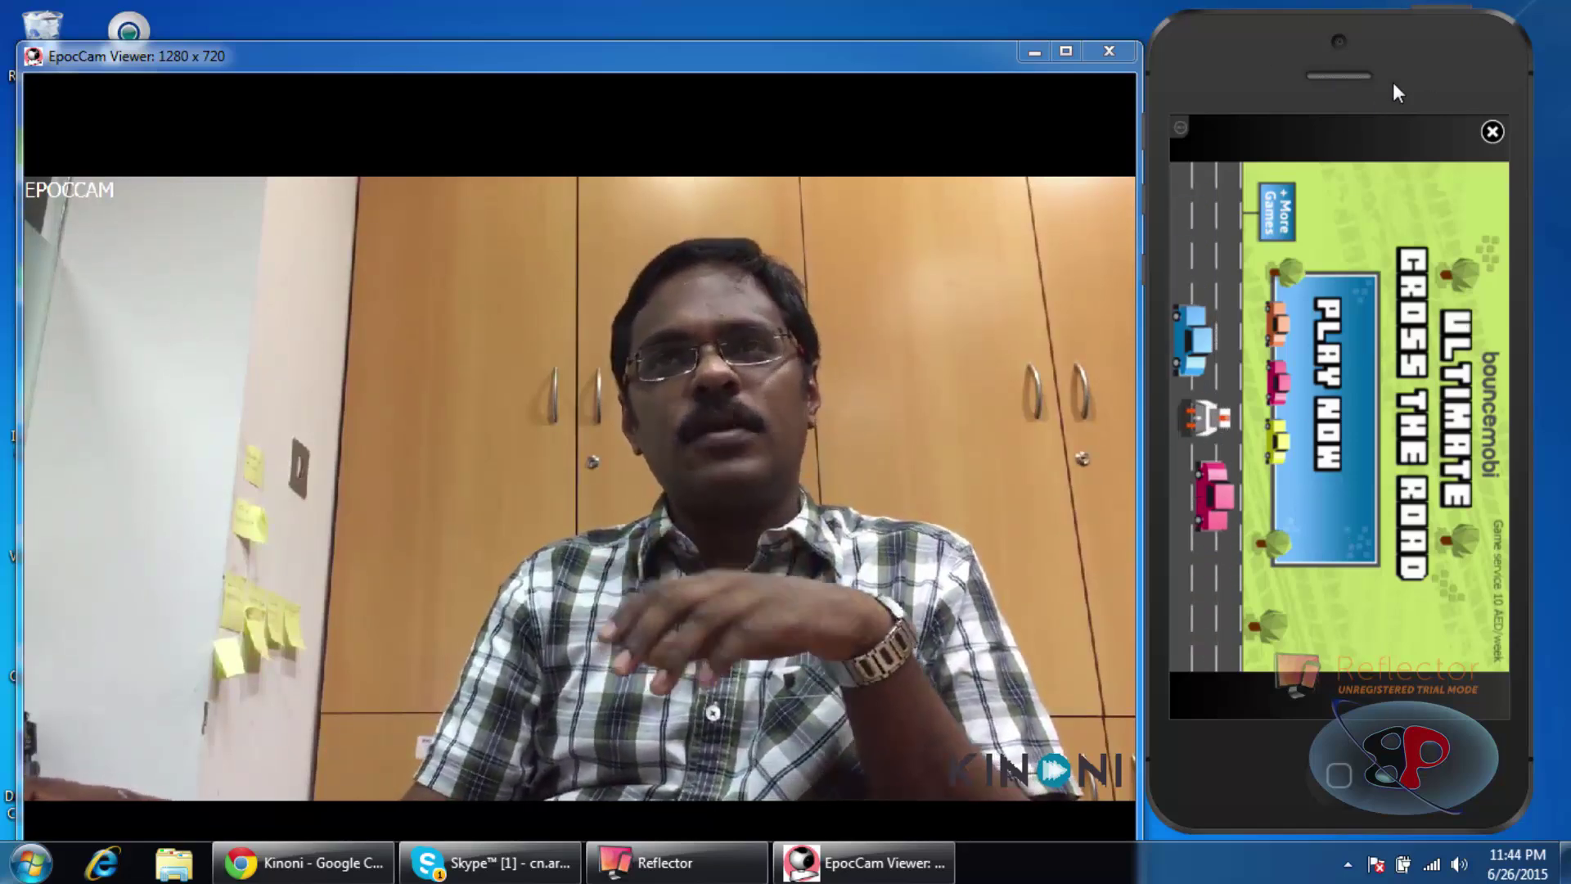
{"action": "right_click", "coordinate": [1355, 162]}
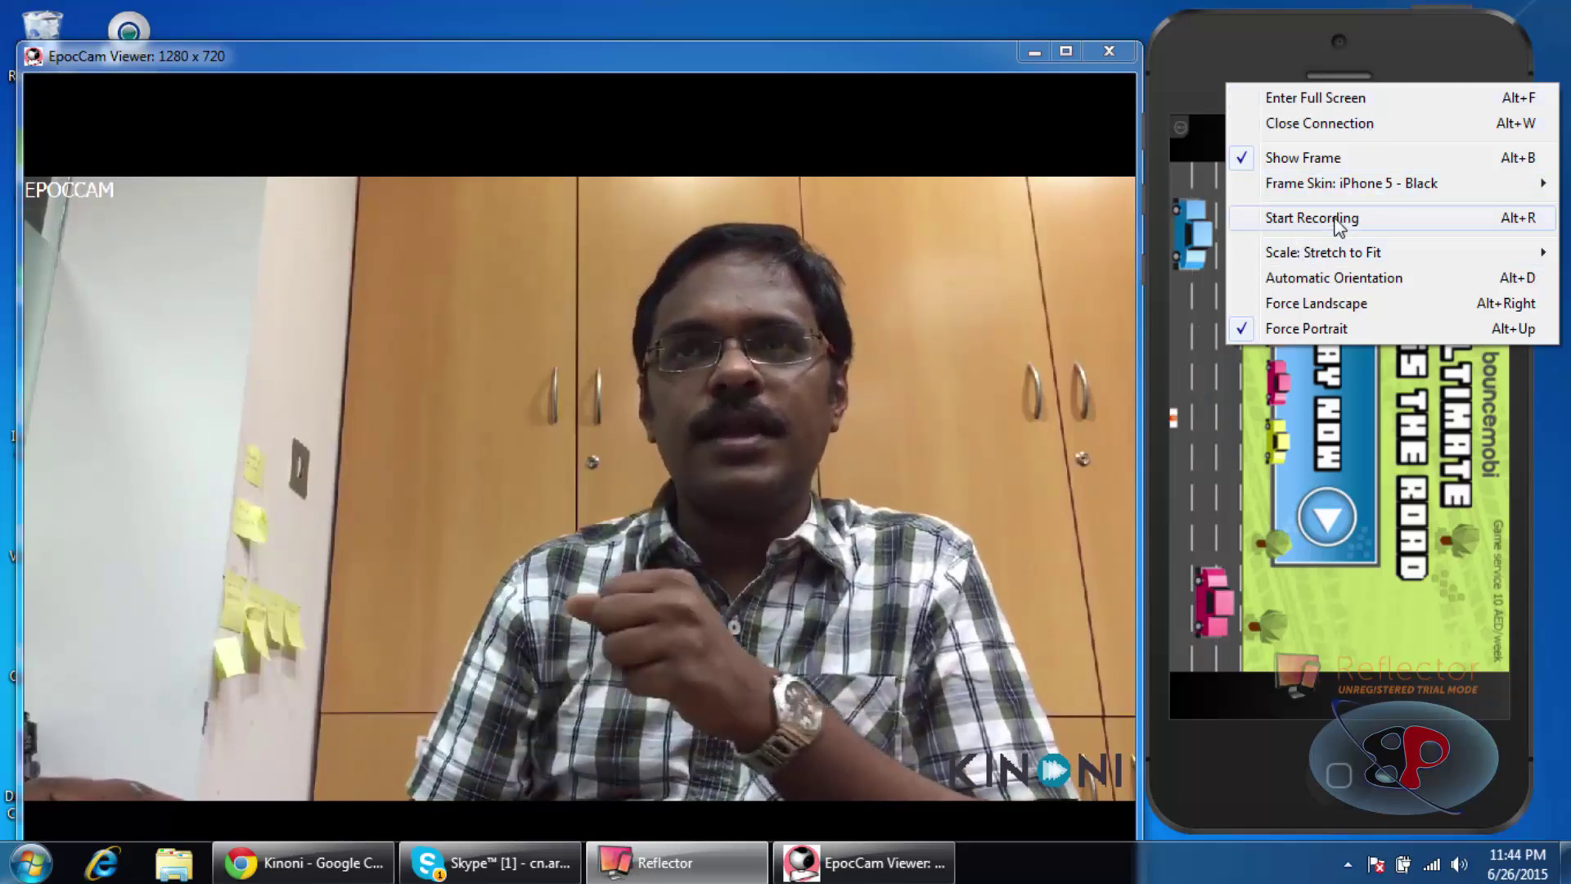
{"action": "left_click", "coordinate": [675, 864]}
{"action": "right_click", "coordinate": [676, 863]}
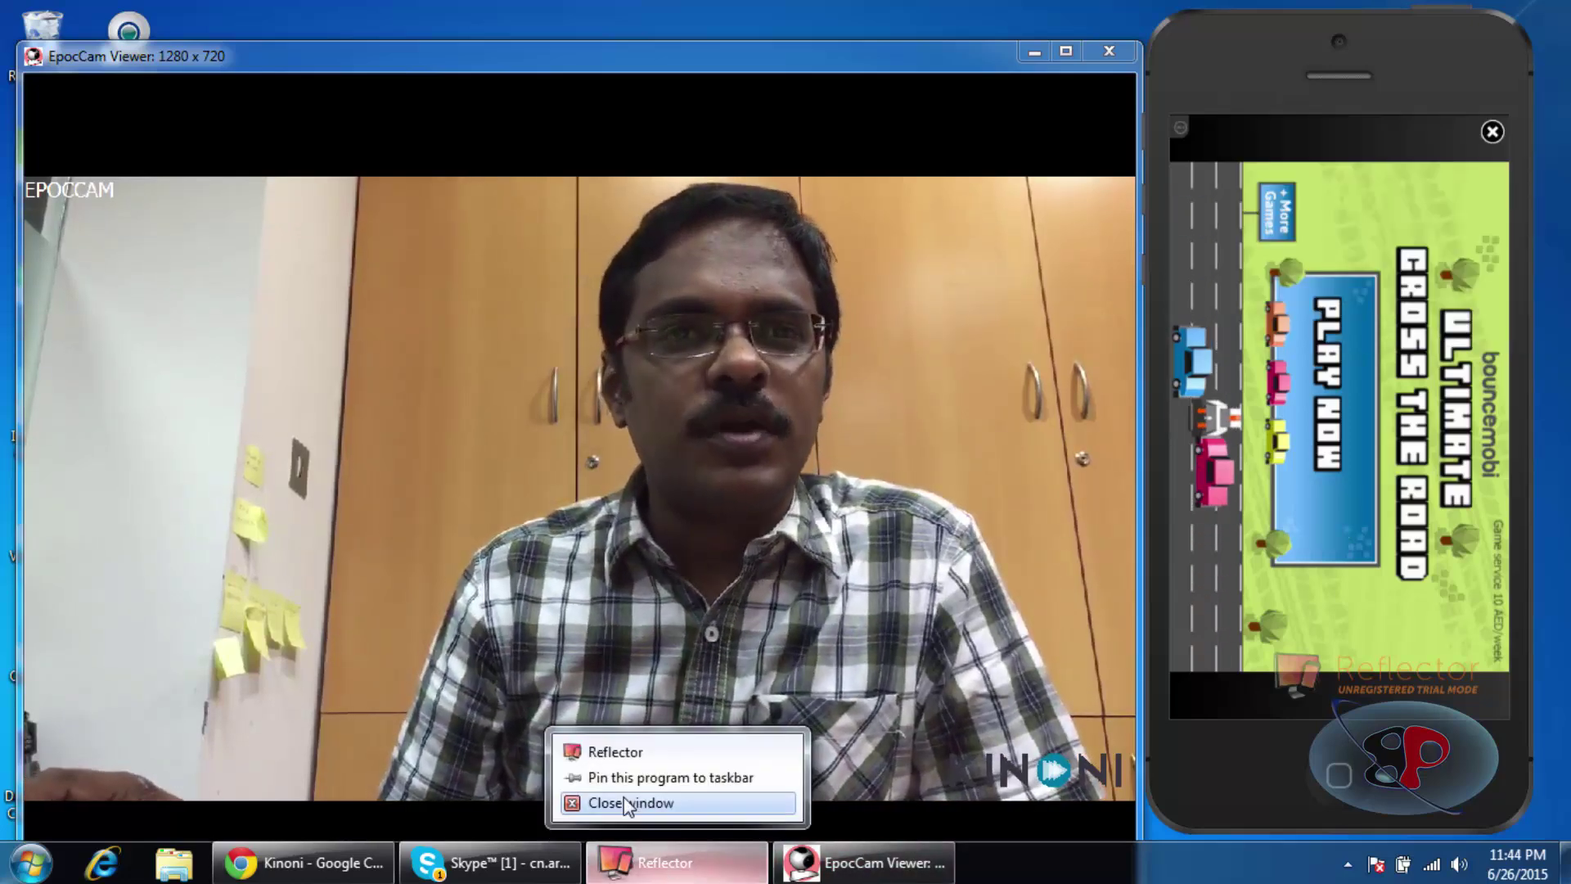
{"action": "left_click", "coordinate": [614, 800]}
Maximize the EpocCam Viewer window and switch to Skype
{"action": "left_click_drag", "start_coordinate": [928, 55], "coordinate": [986, 15]}
{"action": "double_click", "coordinate": [987, 9]}
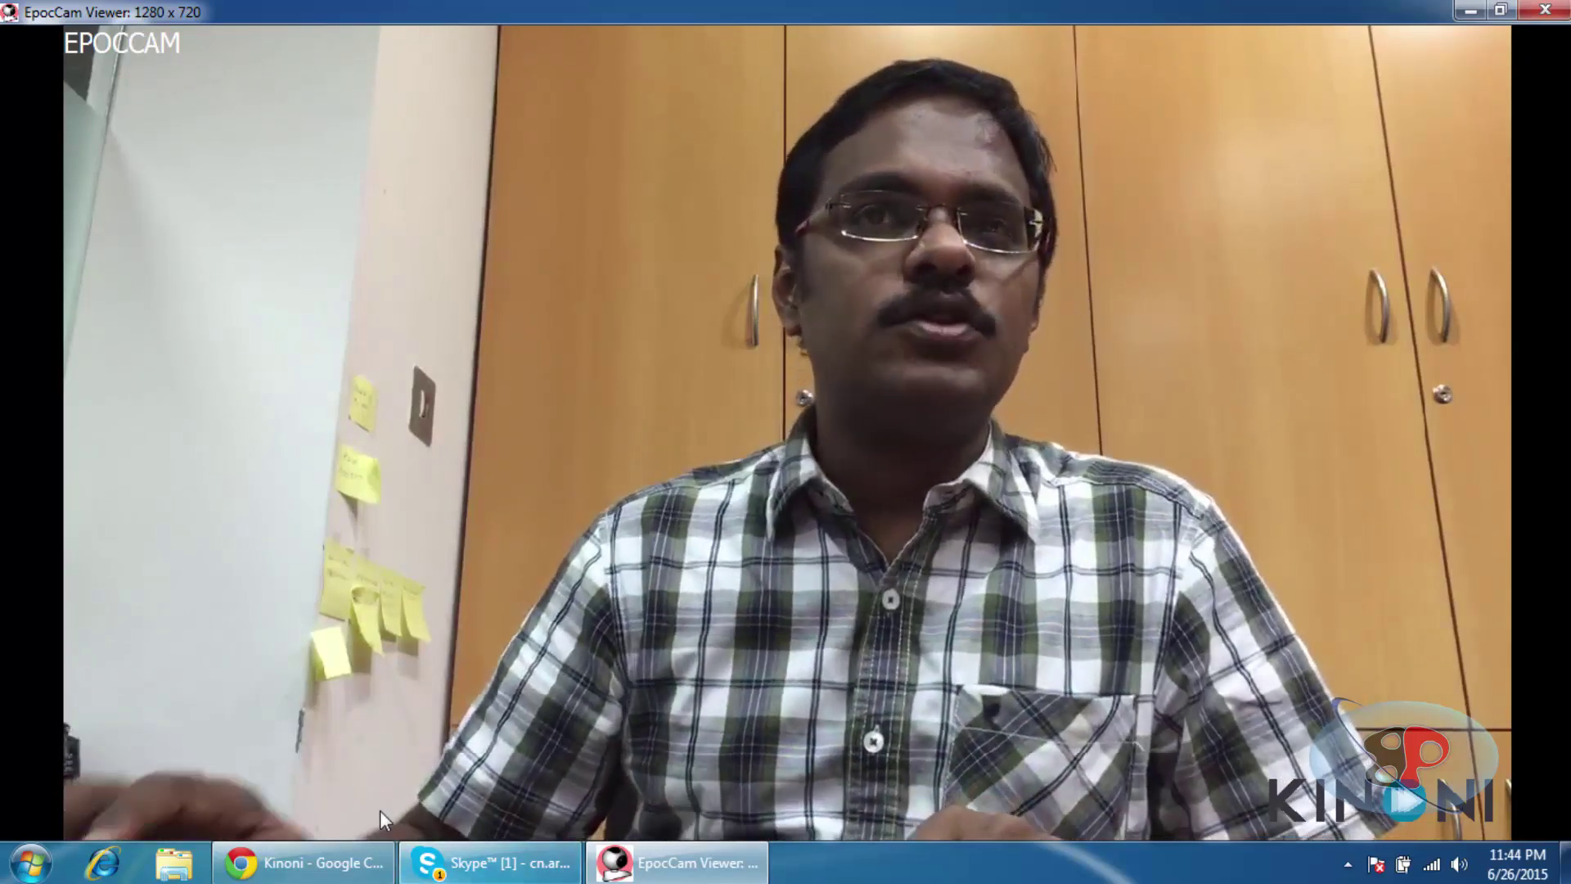
{"action": "left_click", "coordinate": [514, 860]}
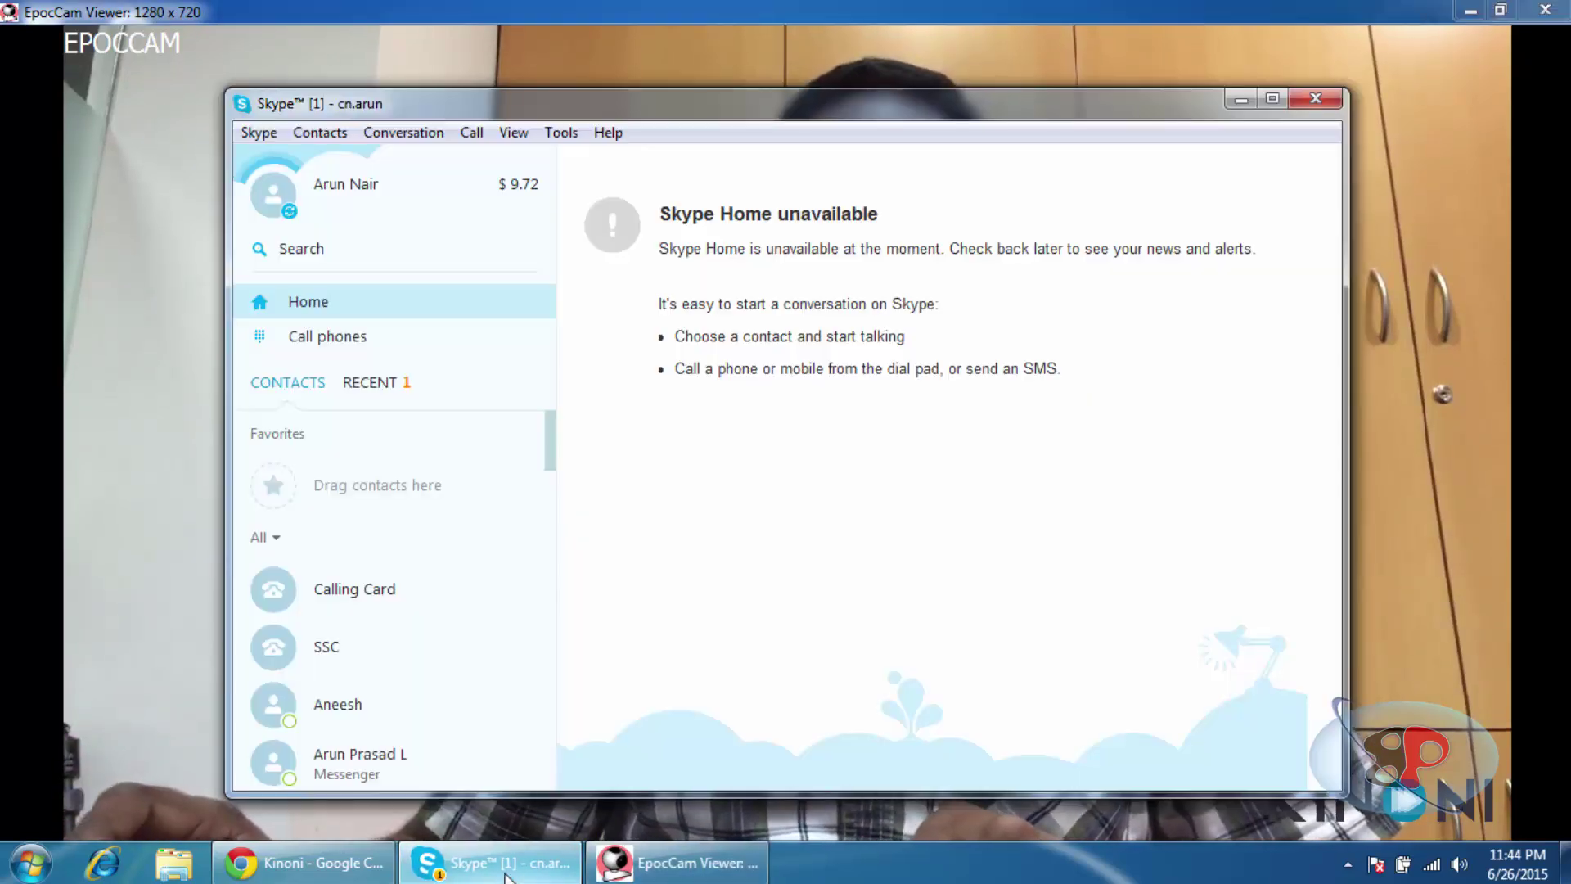
Open Skype's Tools > Options and go to the Video settings page
{"action": "left_click", "coordinate": [561, 133]}
{"action": "left_click", "coordinate": [601, 228]}
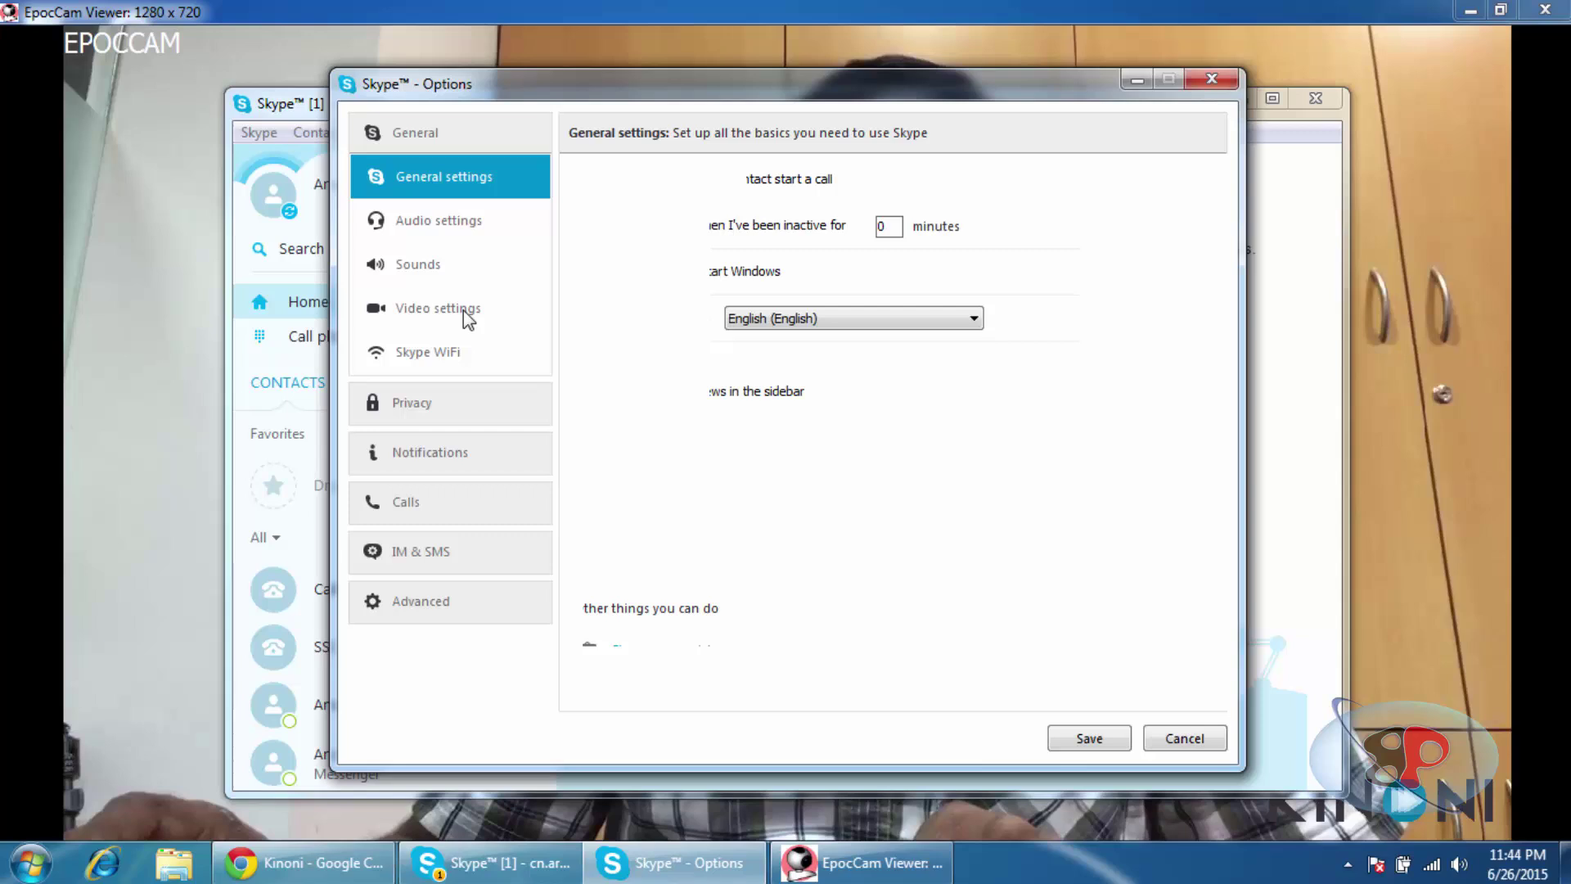
{"action": "left_click", "coordinate": [463, 310]}
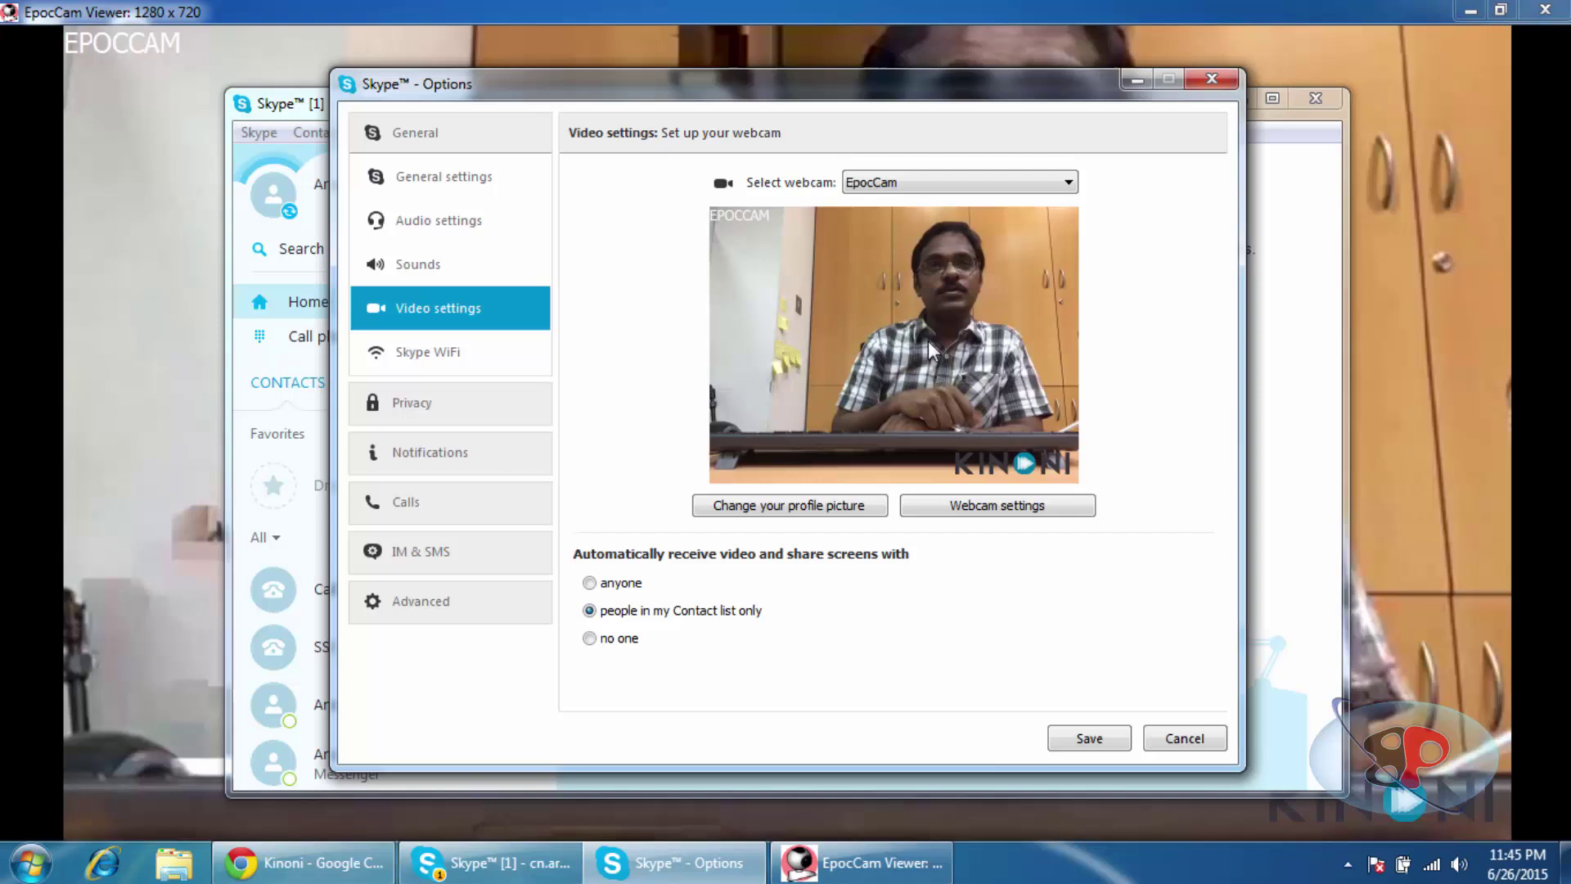
Check the webcam list (EpocCam, Integrated Camera, Logitech C920), keeping EpocCam selected
{"action": "left_click", "coordinate": [945, 181]}
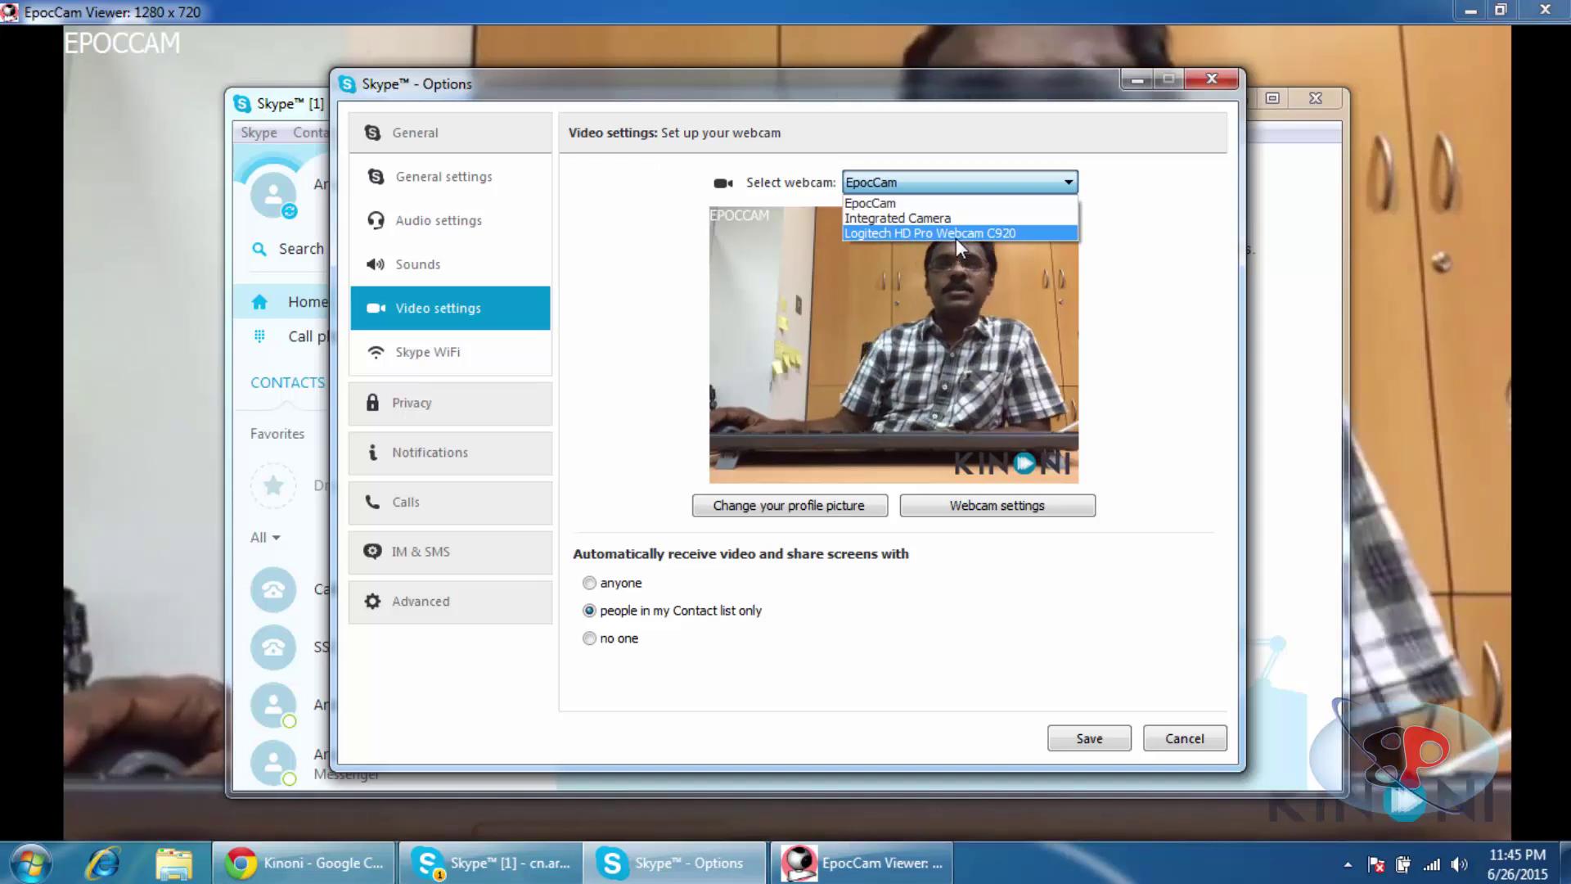
{"action": "left_click", "coordinate": [1137, 221]}
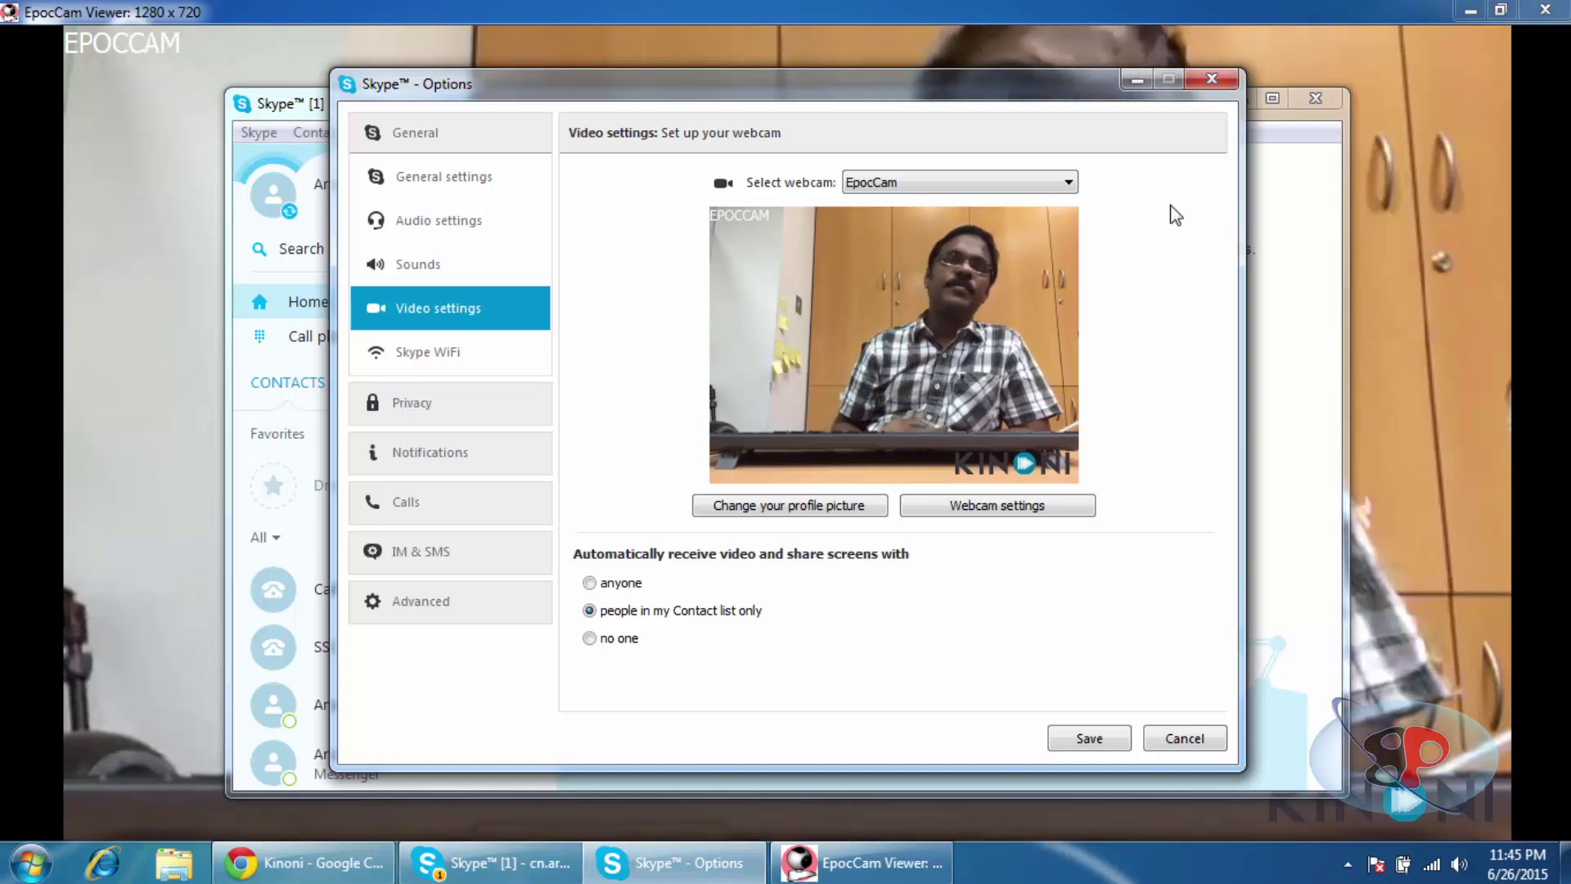
{"action": "left_click", "coordinate": [1057, 187]}
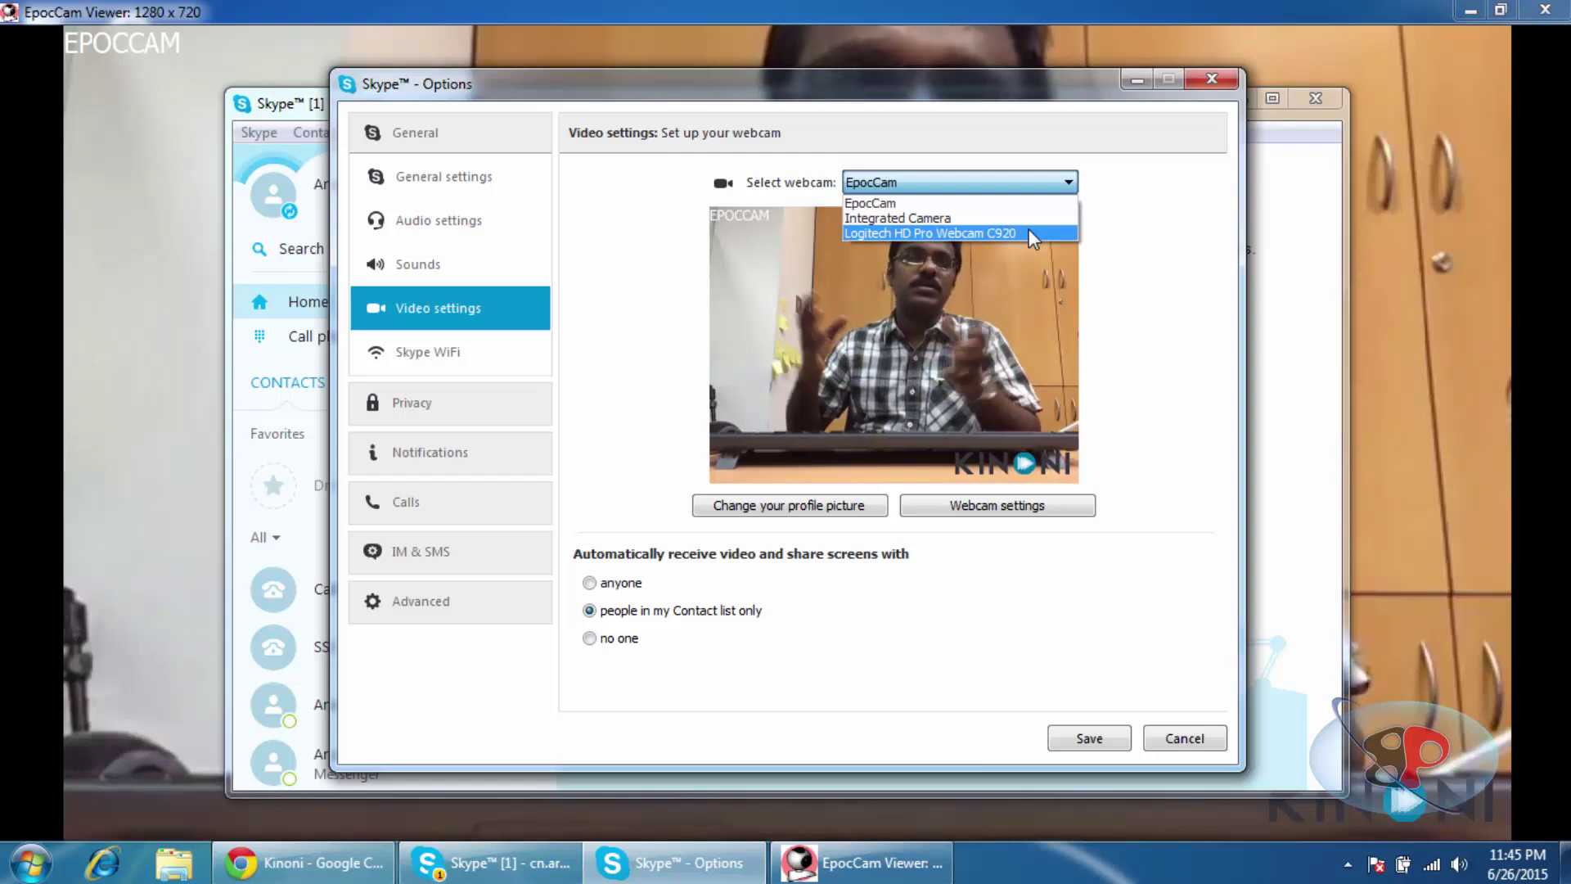
{"action": "left_click", "coordinate": [1028, 184]}
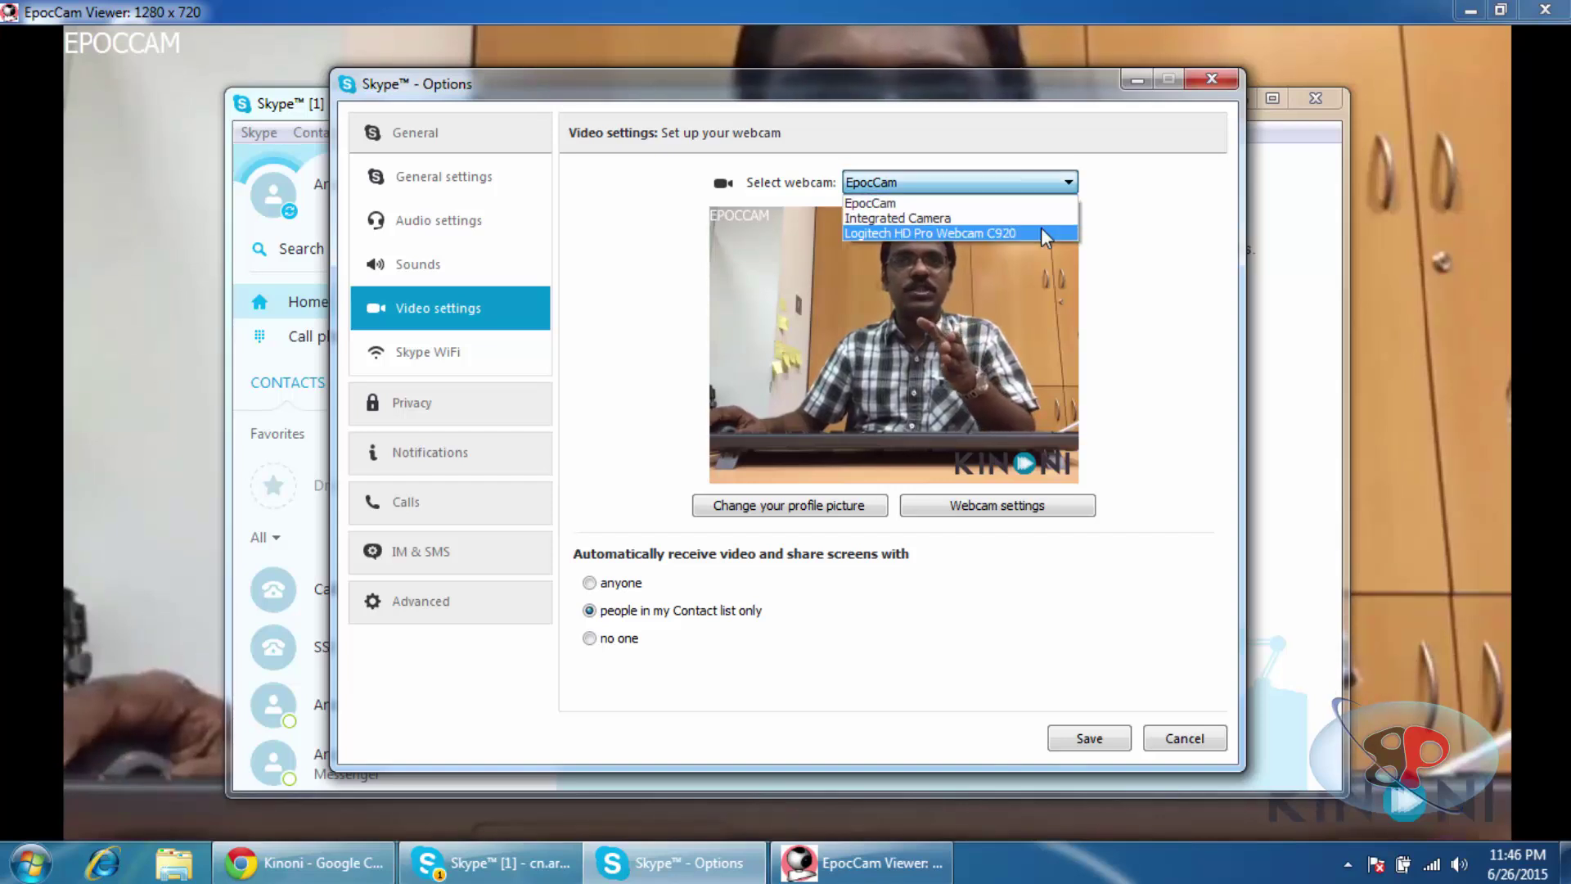
Select Logitech HD Pro Webcam C920 and close the Logitech Webcam Controller window
{"action": "left_click", "coordinate": [1040, 233]}
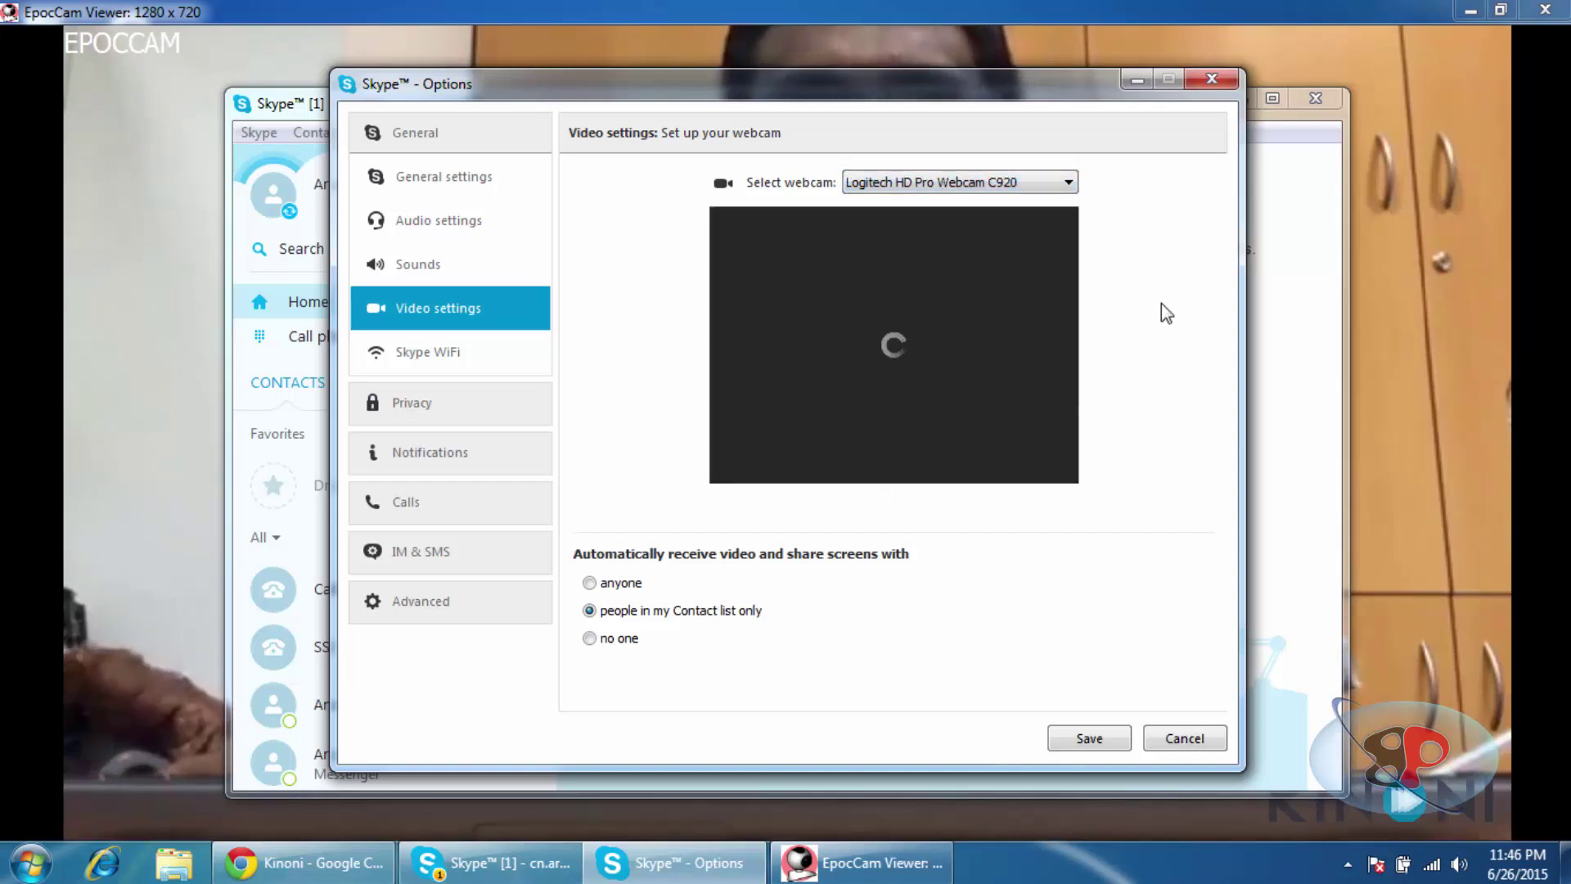
{"action": "left_click", "coordinate": [952, 370]}
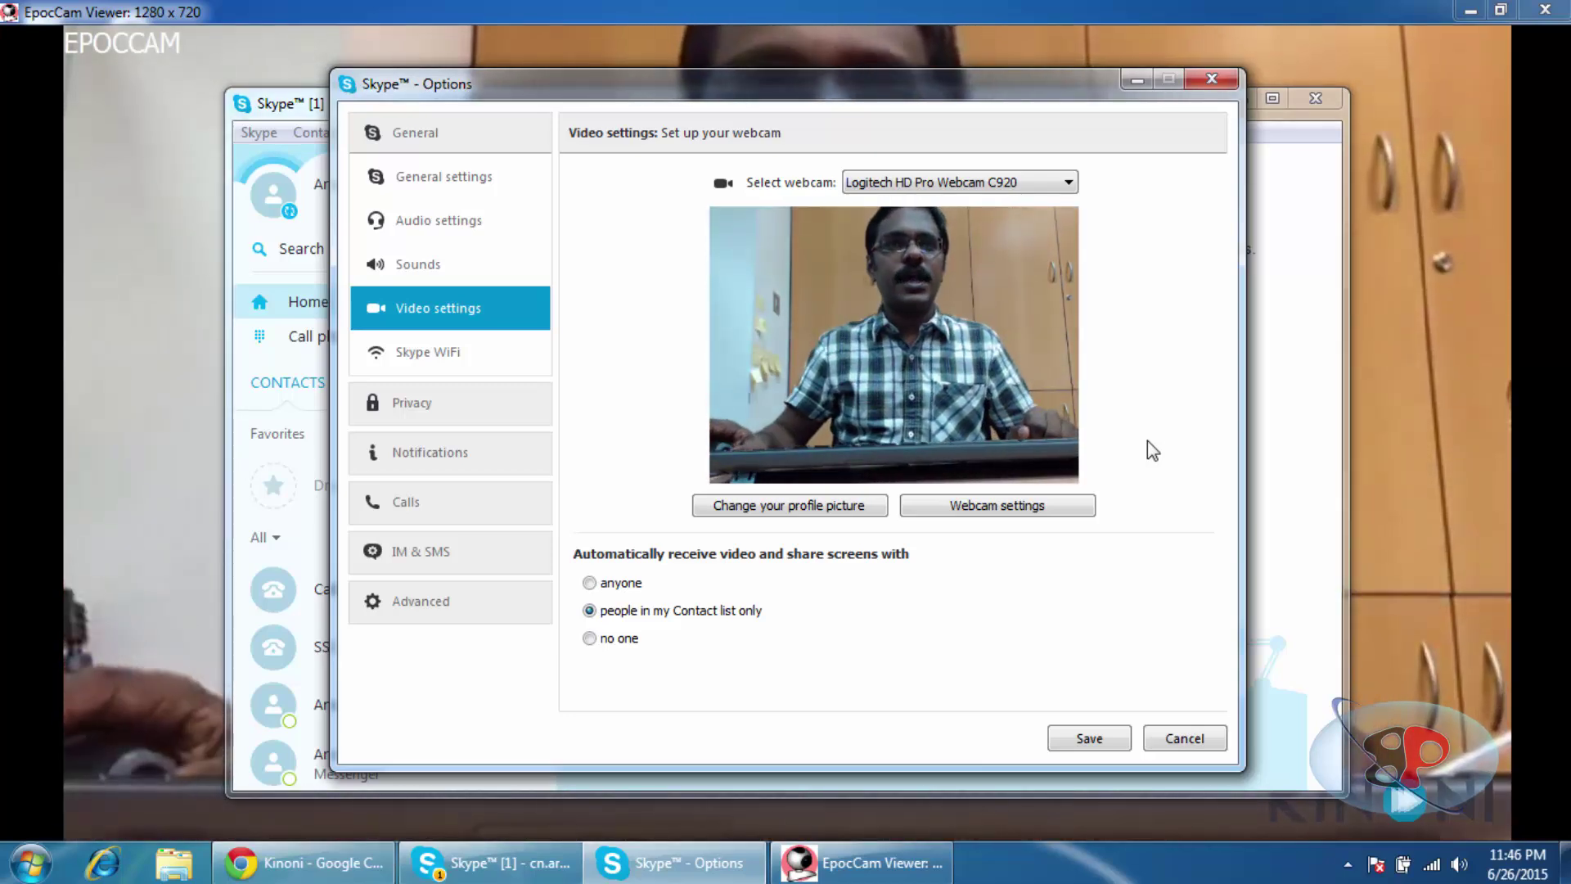
Choose EpocCam again from the Select webcam dropdown
{"action": "left_click", "coordinate": [1001, 186]}
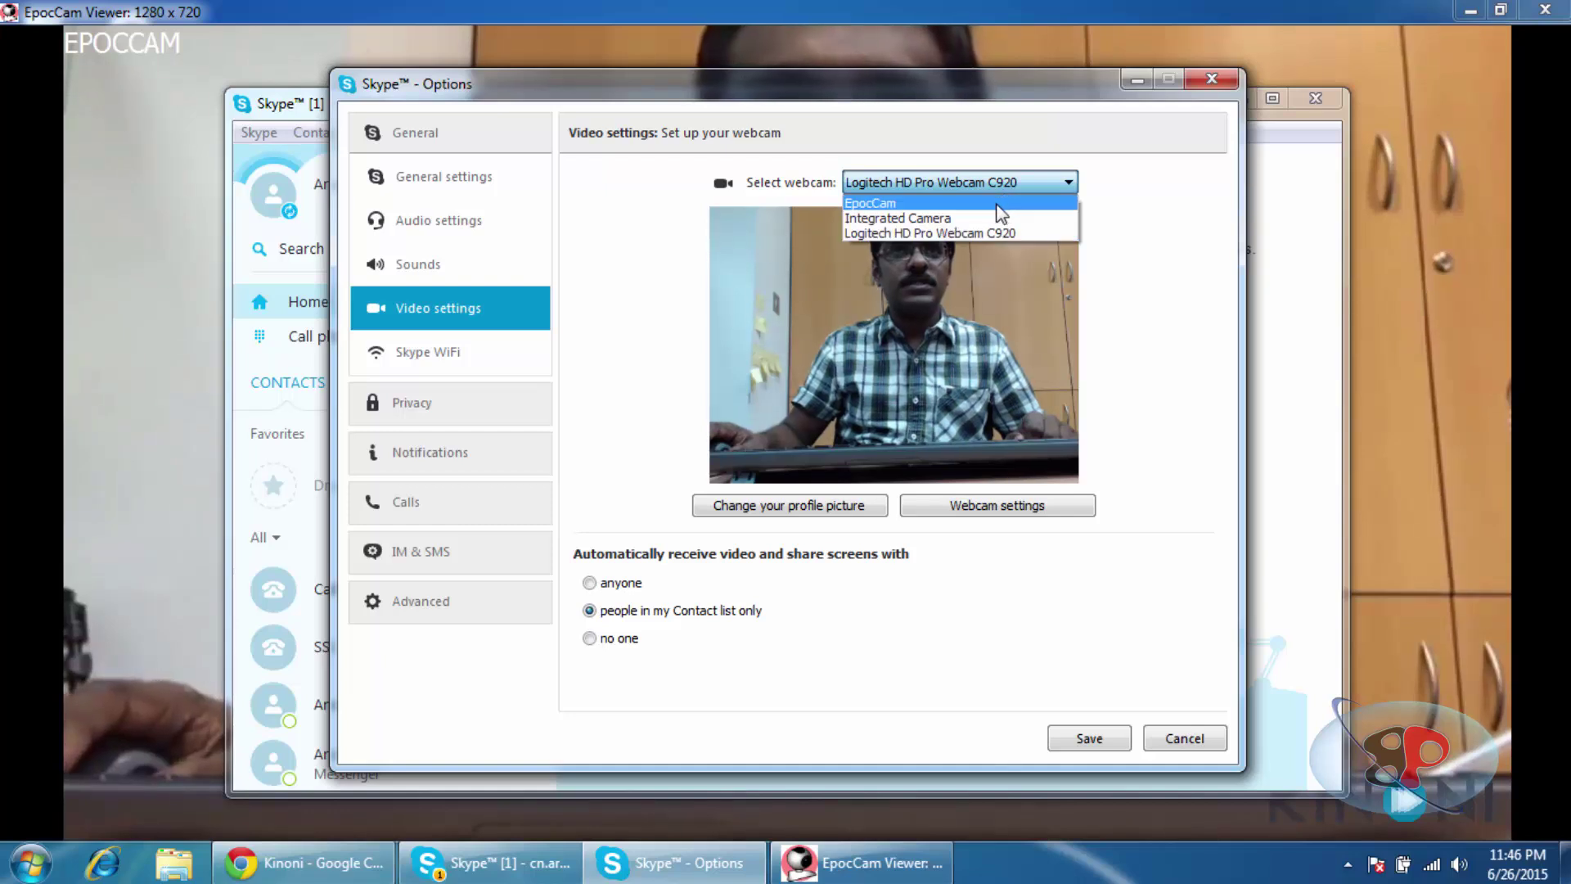
{"action": "left_click", "coordinate": [998, 203]}
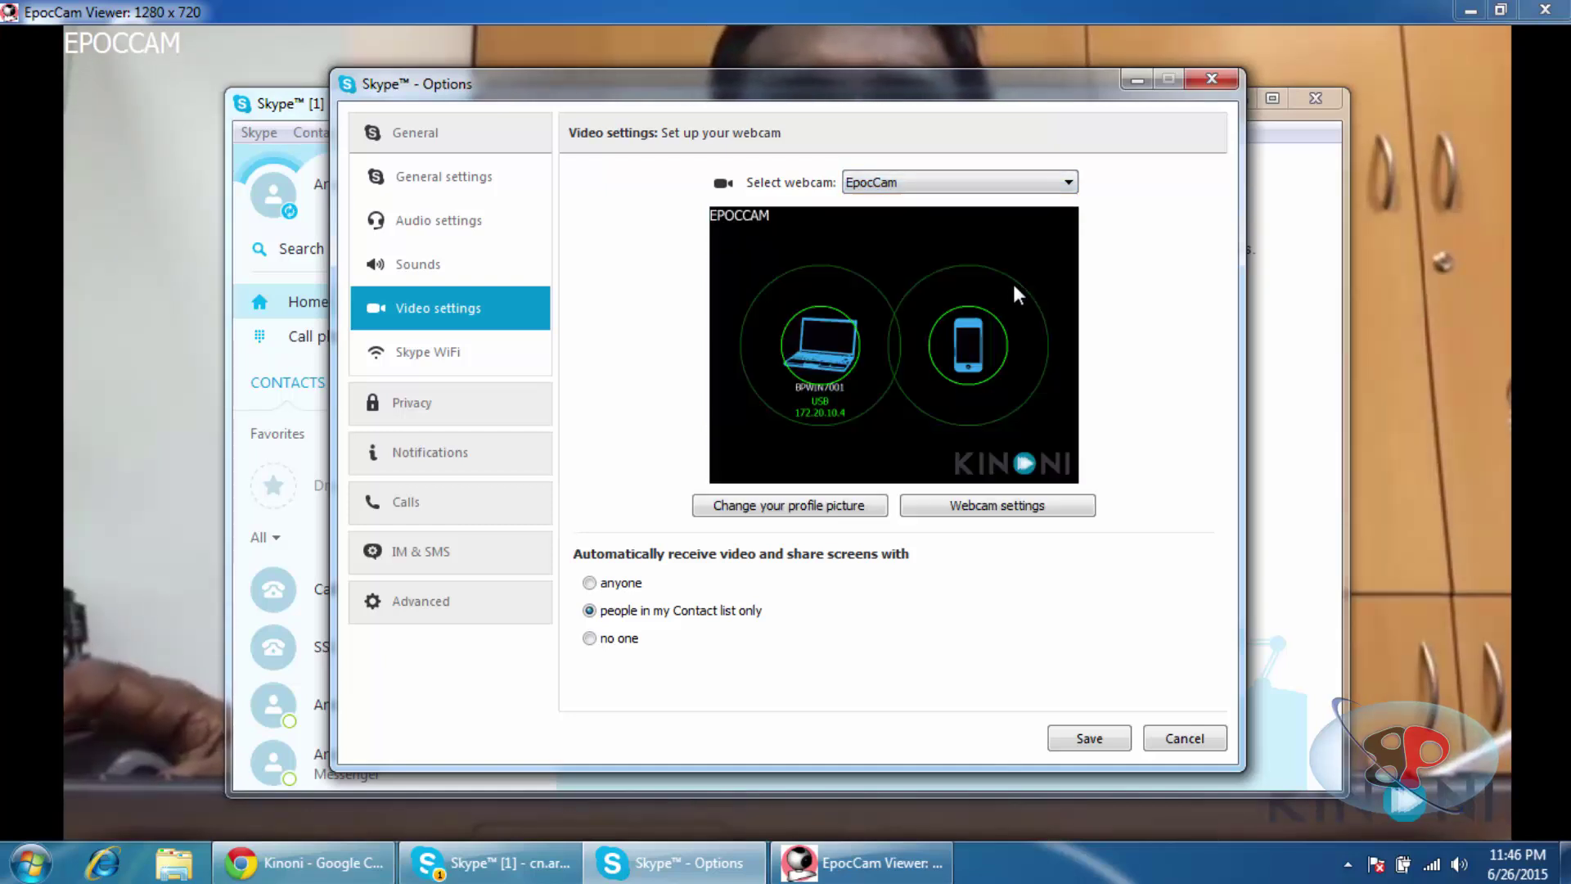